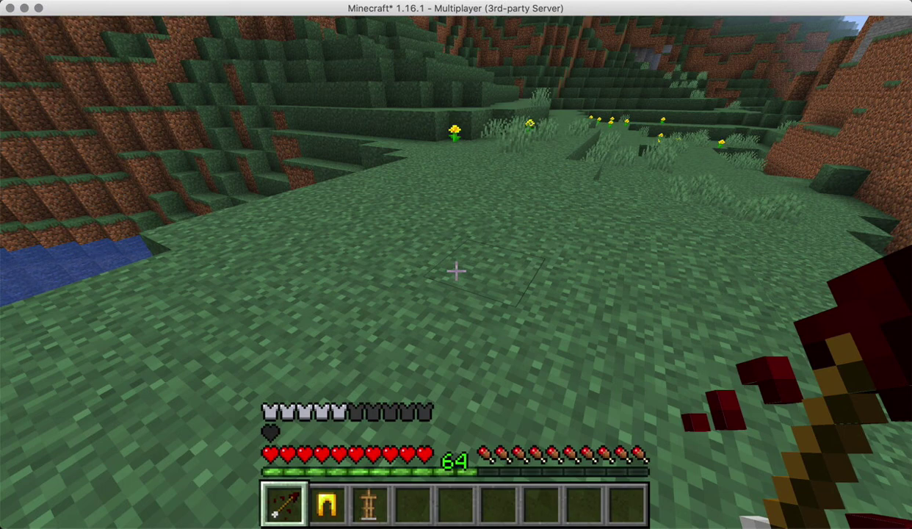
- Place an armor stand on the grass and equip it with golden leggings and an arrow in hand
scroll(456, 271, "down", 2)
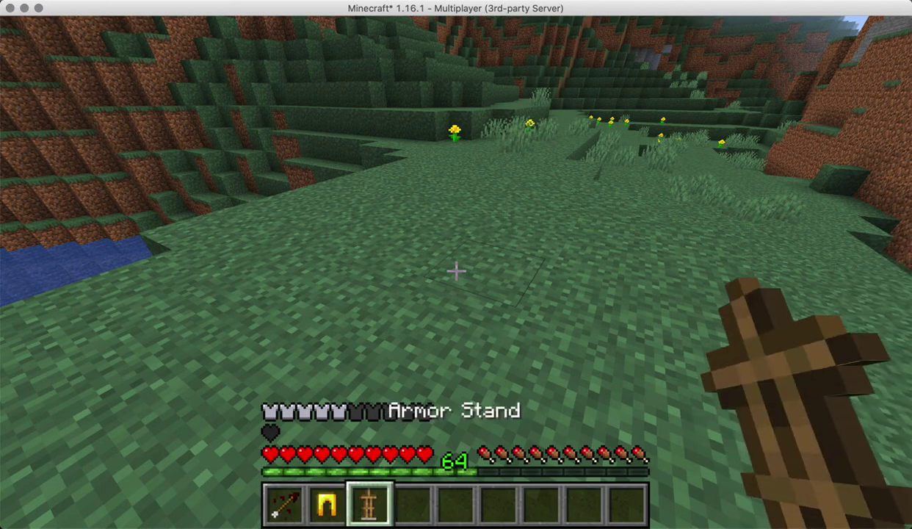
right_click(456, 271)
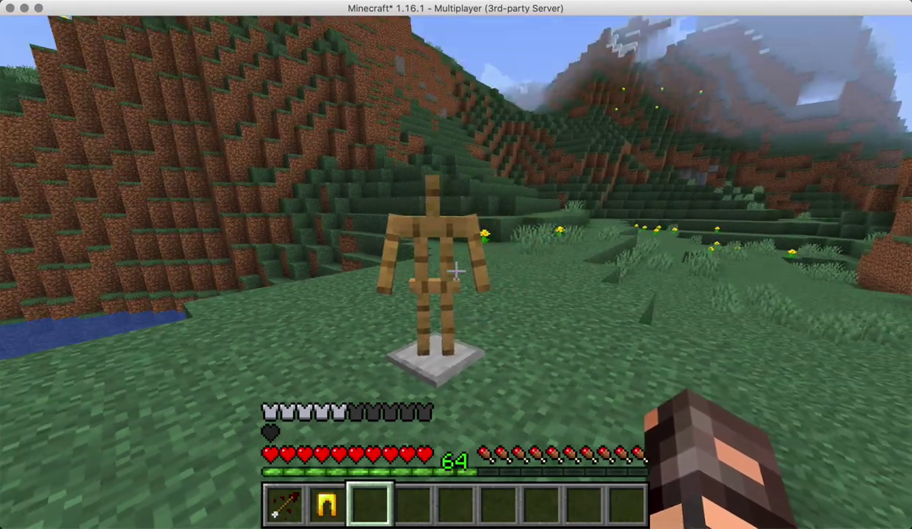
right_click(456, 268)
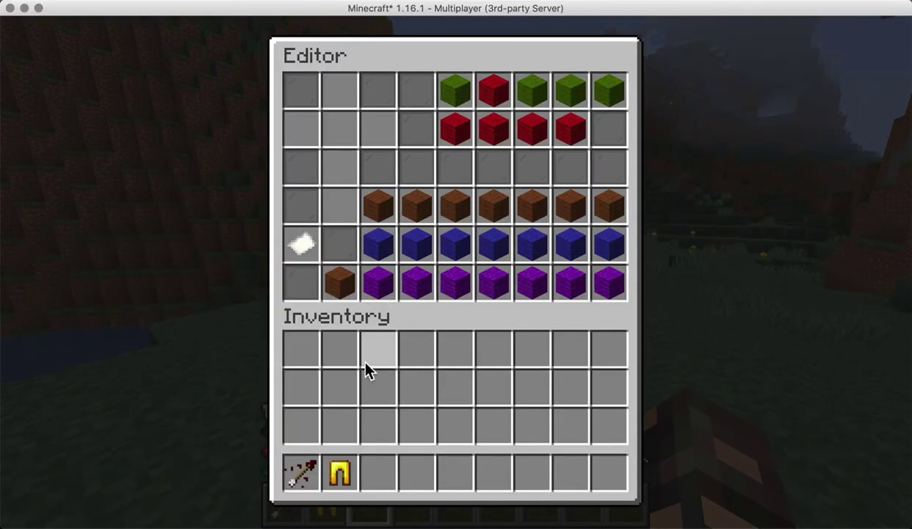
left_click(339, 474)
left_click(340, 167)
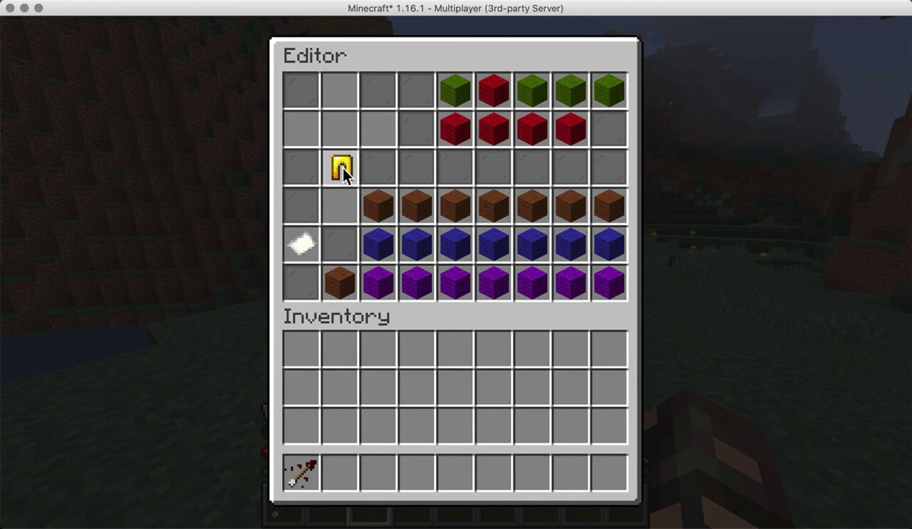
left_click(321, 461)
left_click(369, 131)
key("Escape")
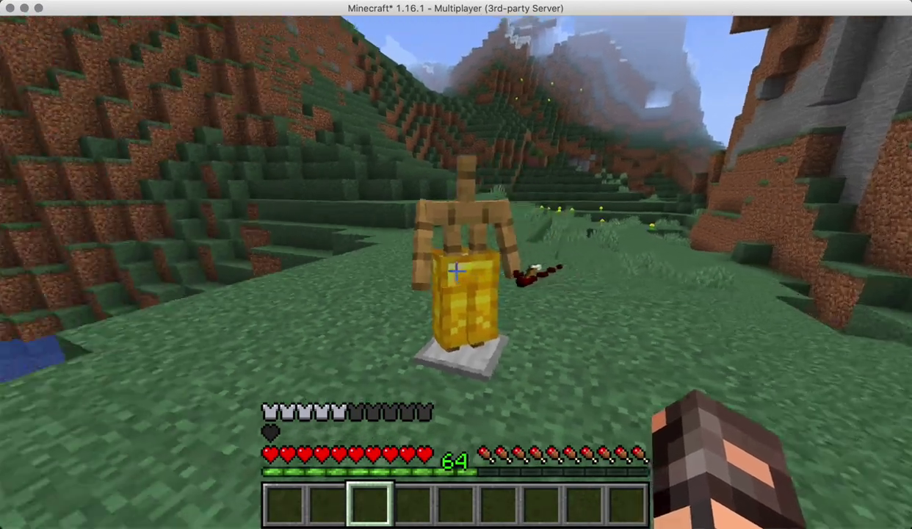
- Run /cmi ic to list the interactive commands and step toward the armor stand
type("sw")
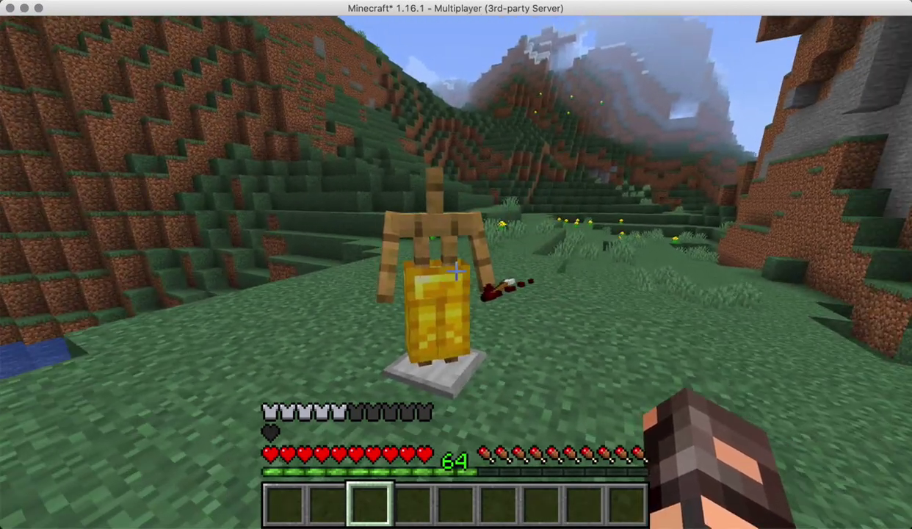
type("/cmi ic")
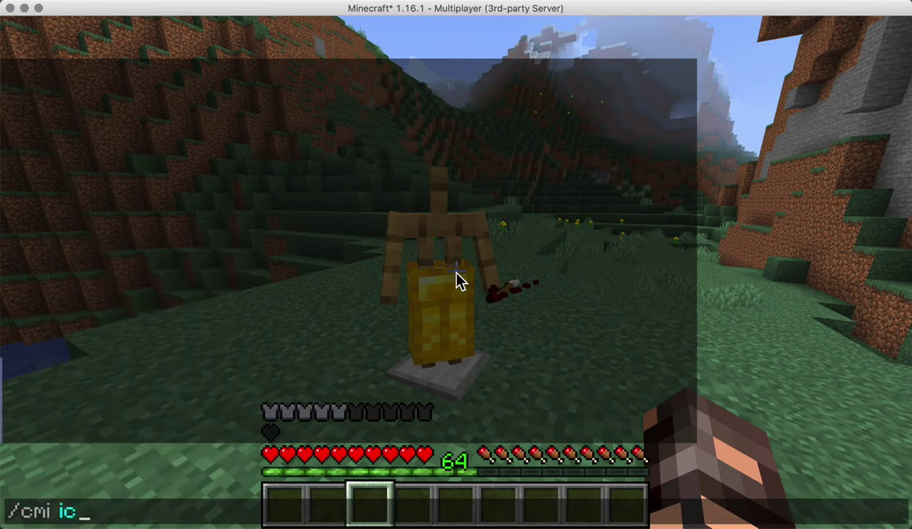
key("Return")
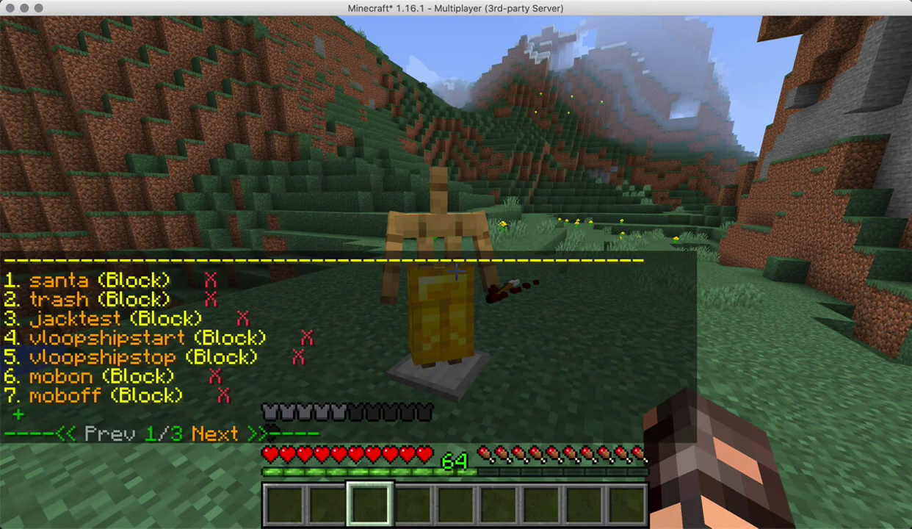
key("w")
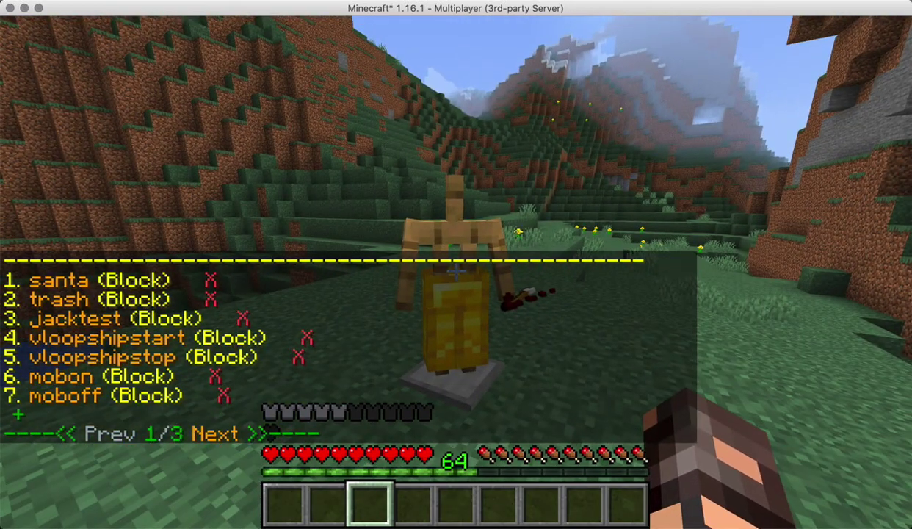
- Create a new interactive command named testarmorstand with /cmi ic new testarmorstand
key("t")
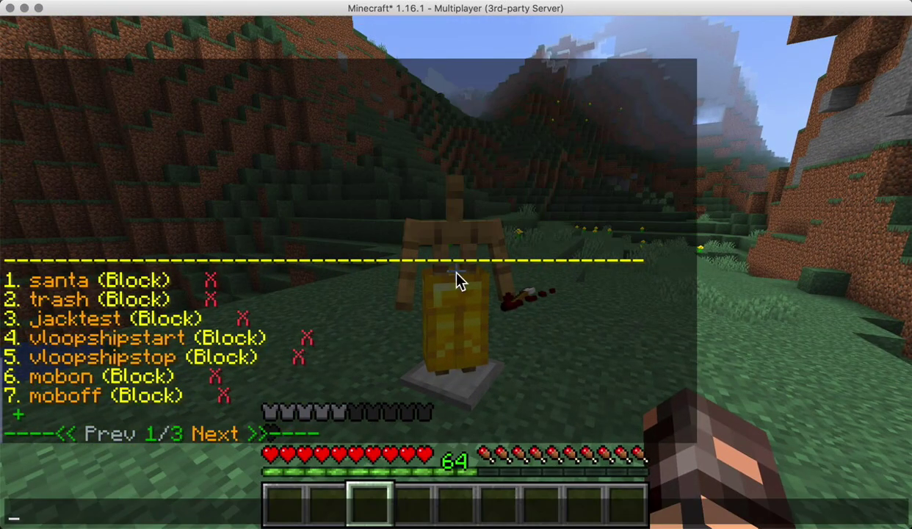
left_click(21, 421)
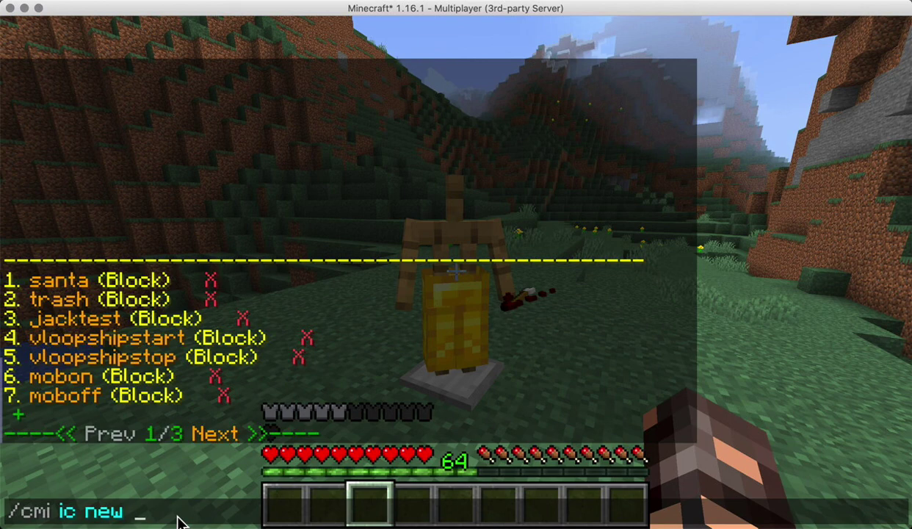
type("testarmorstand")
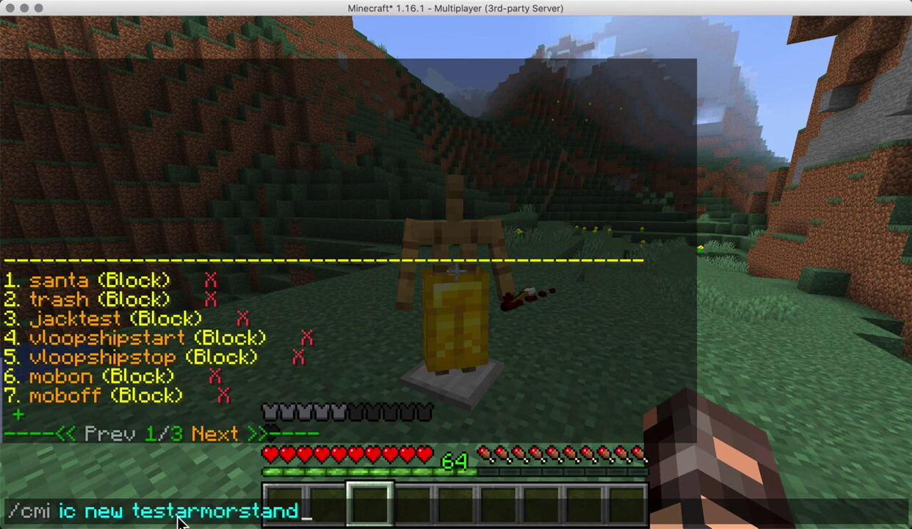
key("Return")
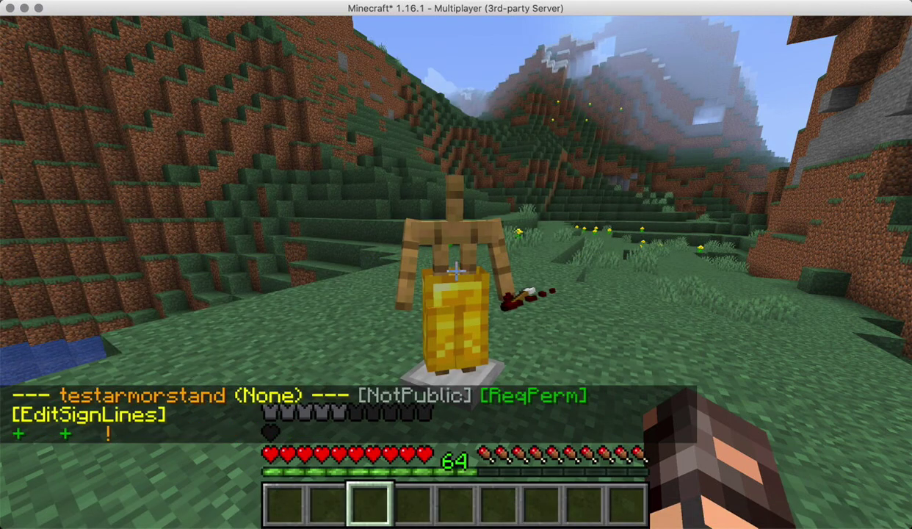
- Register the golden-legged armor stand as testarmorstand's entity through the add-entity link
key("t")
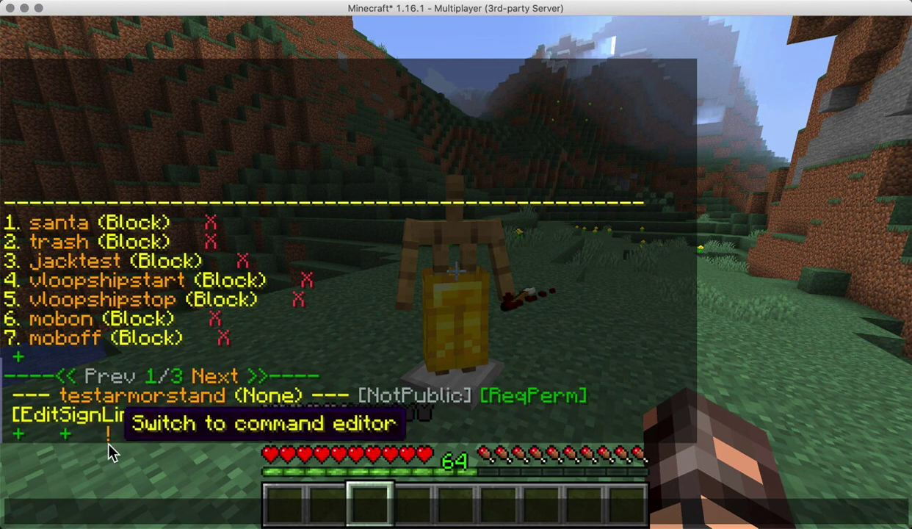
left_click(62, 444)
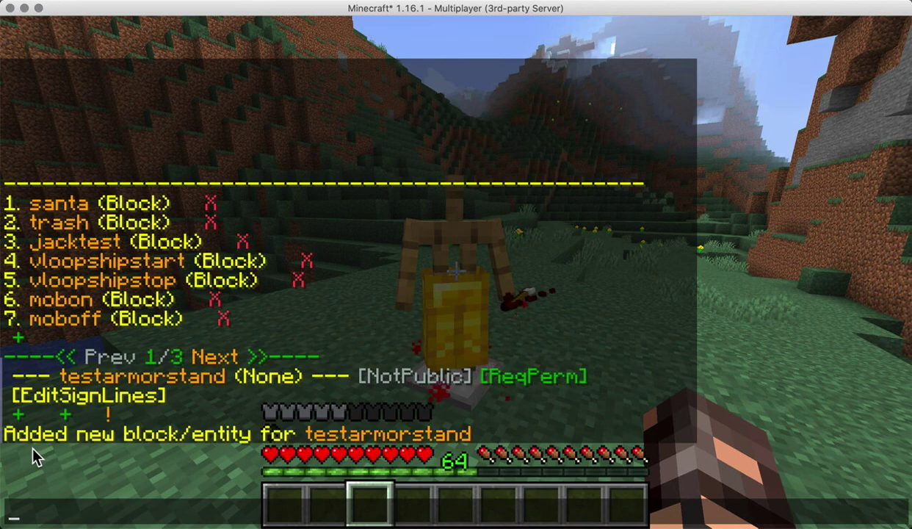
- Add the recalled 'Hey [playerName]' message command to testarmorstand
left_click(109, 415)
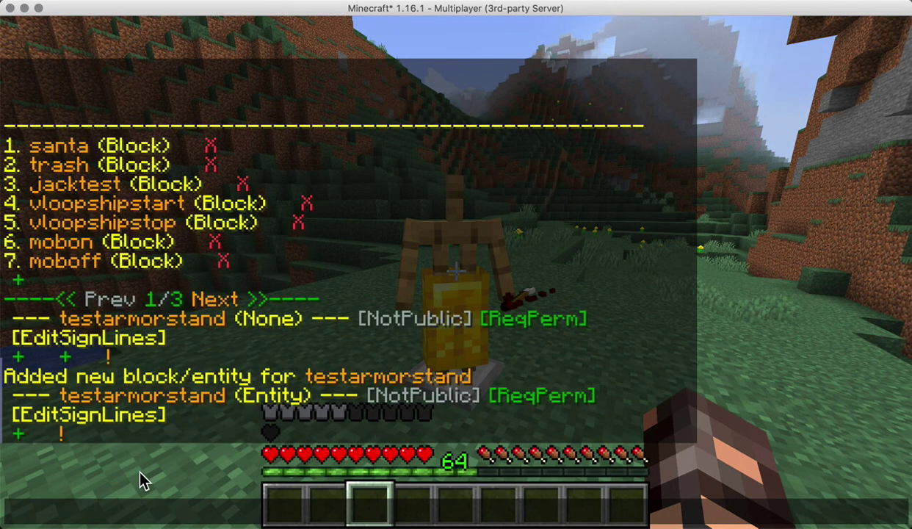
left_click(21, 437)
key("Up")
key("Up")
key("Up")
key("Up")
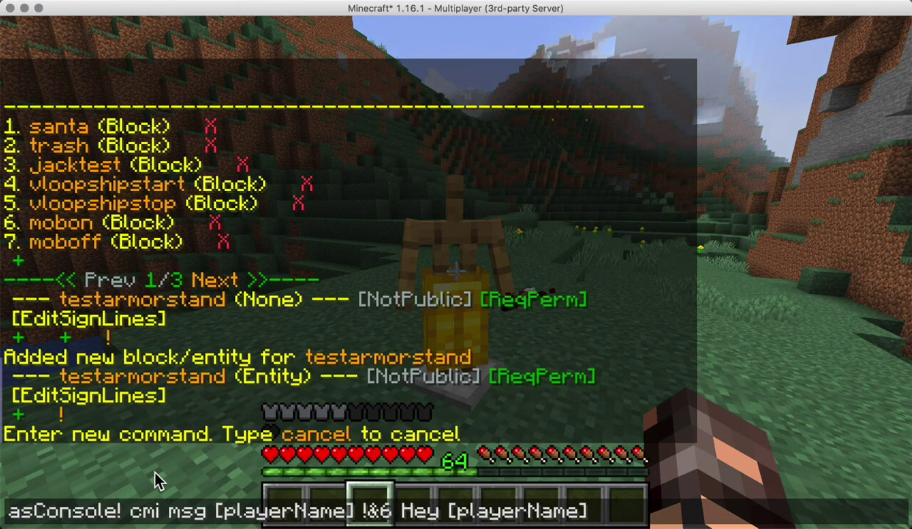
key("Return")
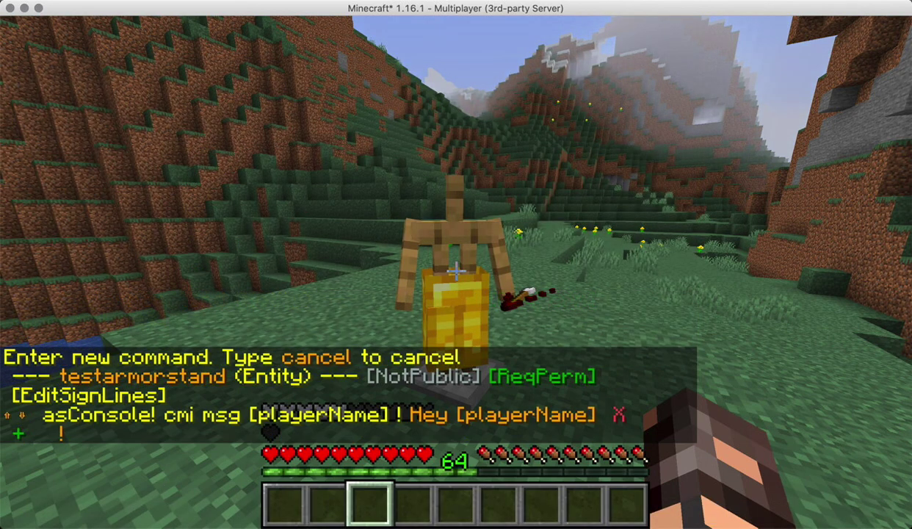
- Re-list interactive commands with /cmi ic and reopen testarmorstand's command editor from the last page
key("slash")
type("cmi ic")
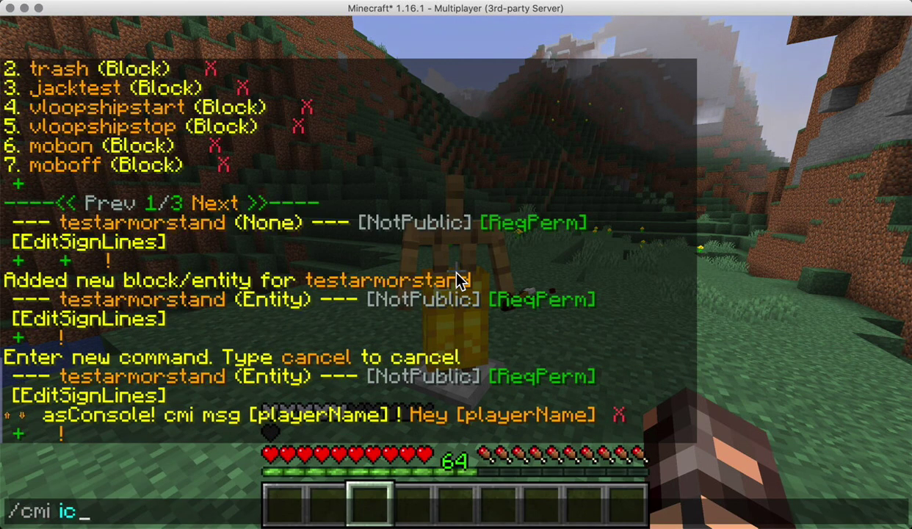
key("Return")
key("t")
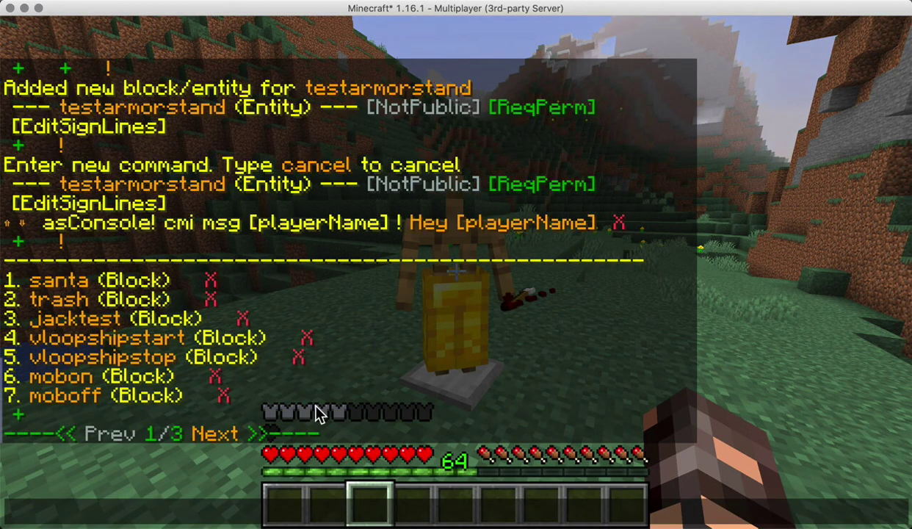
left_click(108, 431)
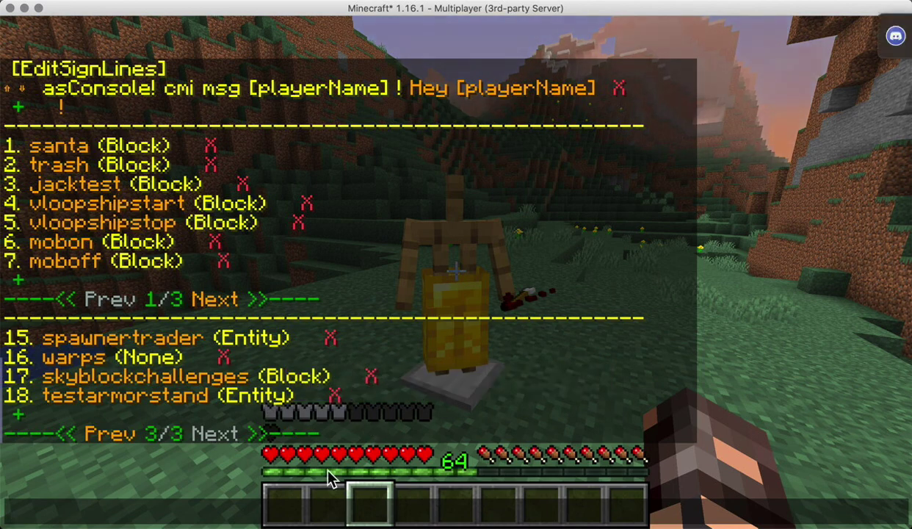
left_click(166, 410)
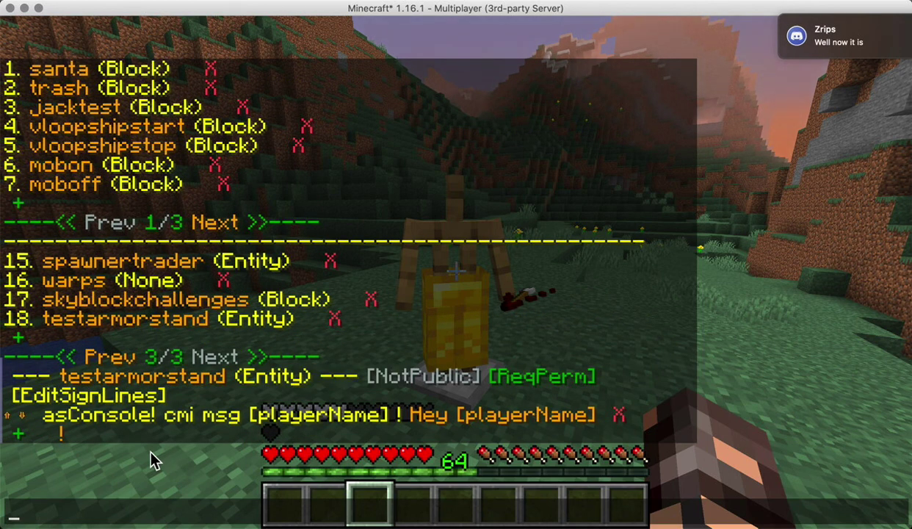
- Add a second console command that messages the player 'how are you'
left_click(19, 437)
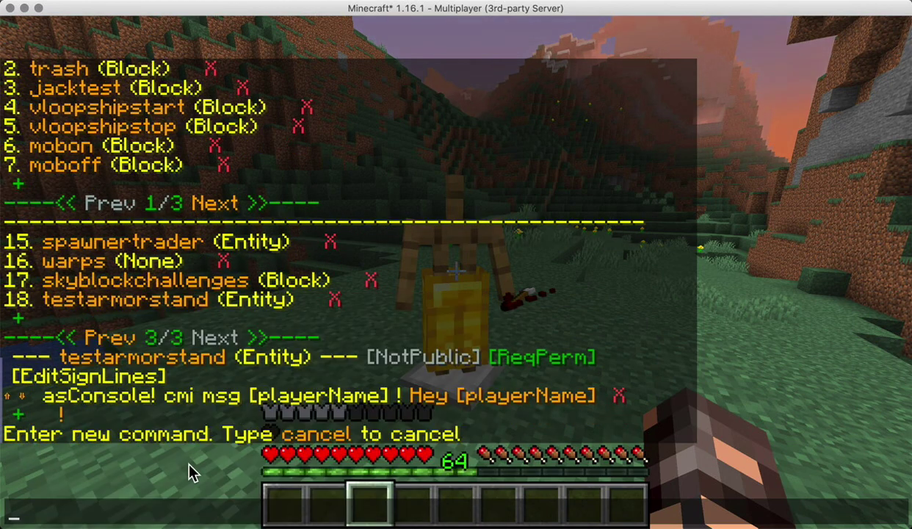
key("Up")
key("Up")
key("BackSpace")
key("BackSpace")
key("BackSpace")
key("BackSpace")
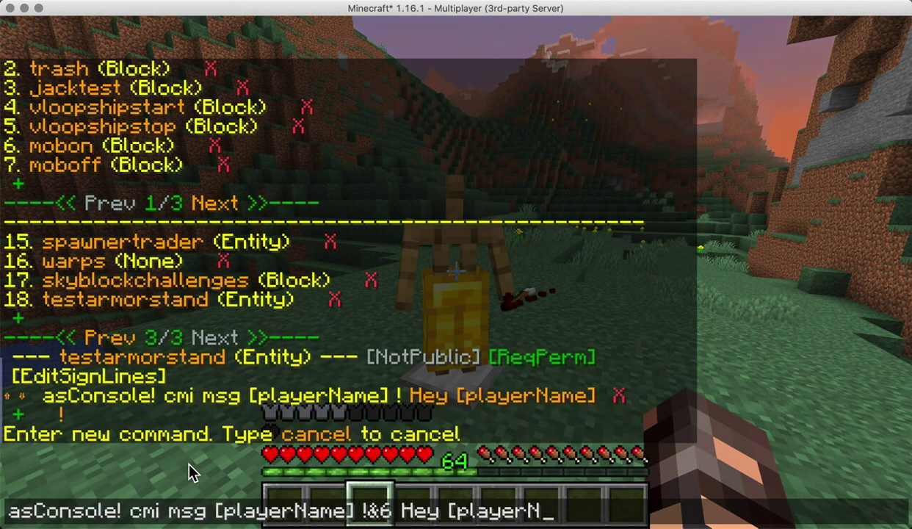
key("BackSpace")
key("BackSpace")
key("BackSpace")
key("BackSpace")
key("BackSpace")
key("BackSpace")
key("BackSpace")
key("BackSpace")
key("BackSpace")
key("BackSpace")
key("BackSpace")
key("BackSpace")
type("how are")
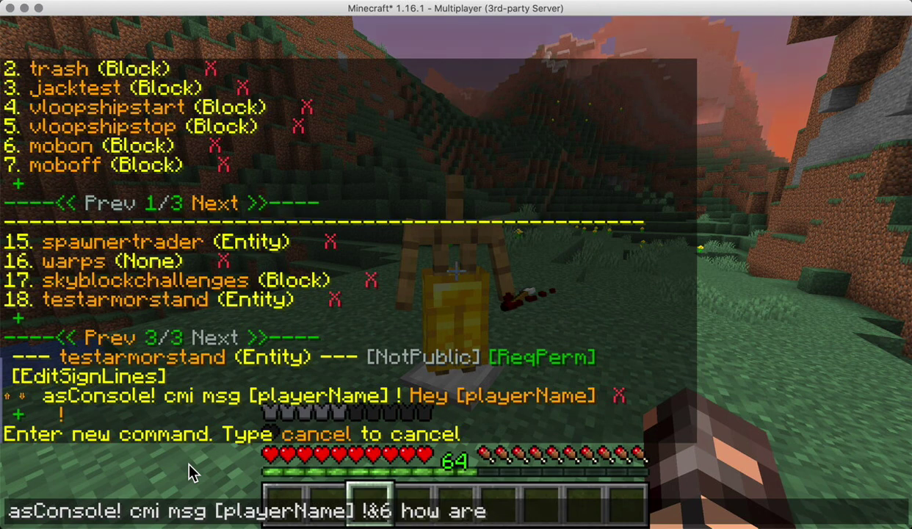
type(" you")
key("Return")
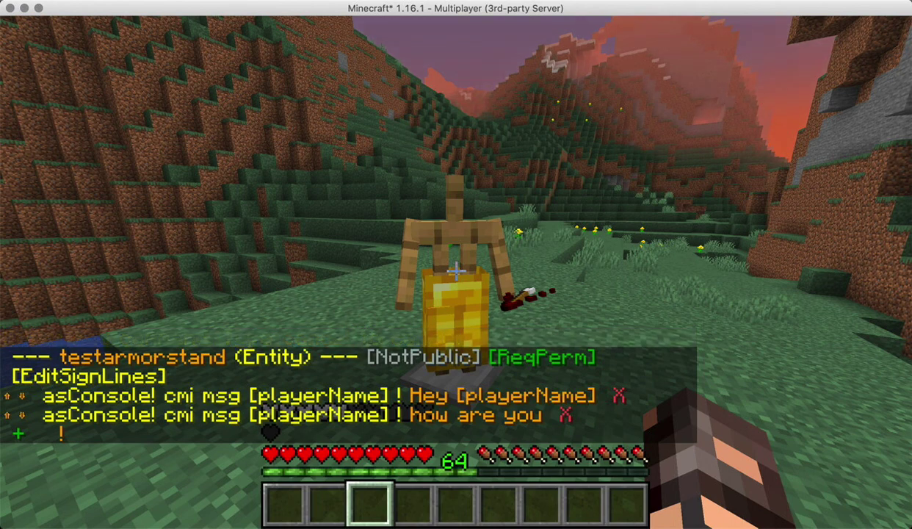
- Review the entity's commands in chat, then circle the armor stand to test its messages
key("t")
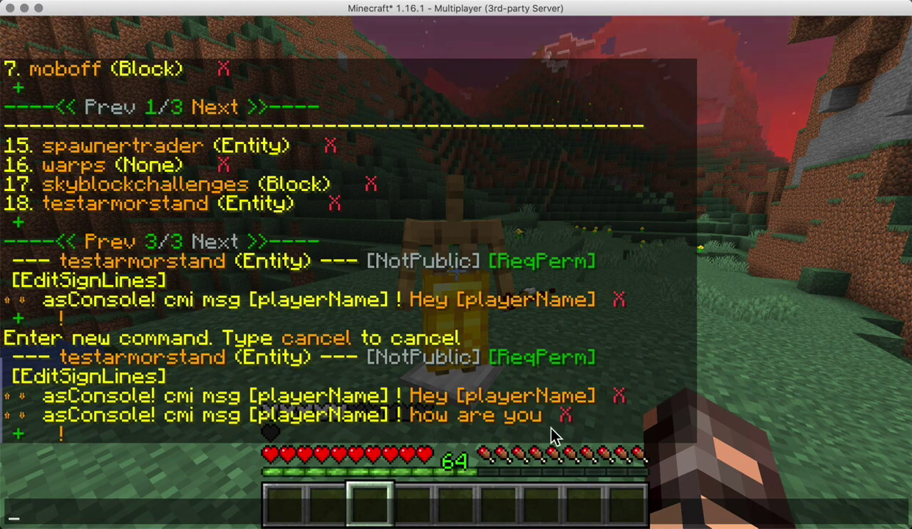
key("Escape")
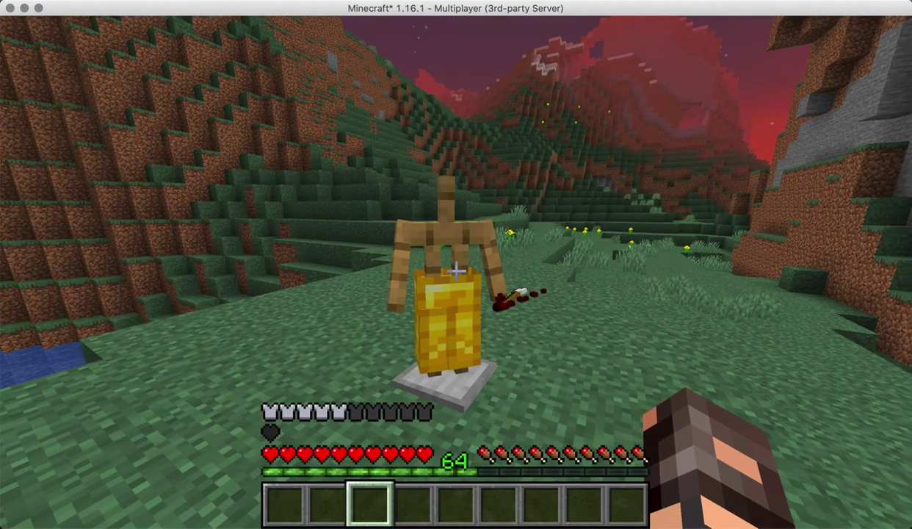
key("a")
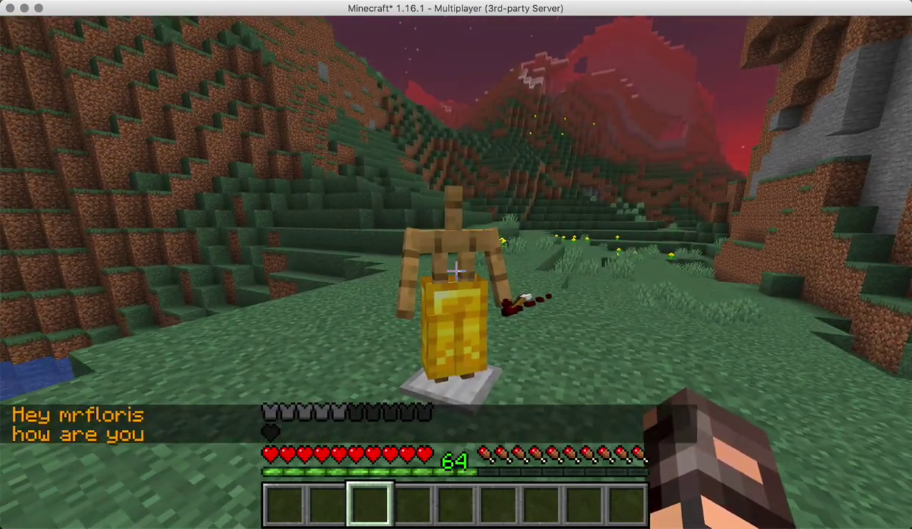
key("a")
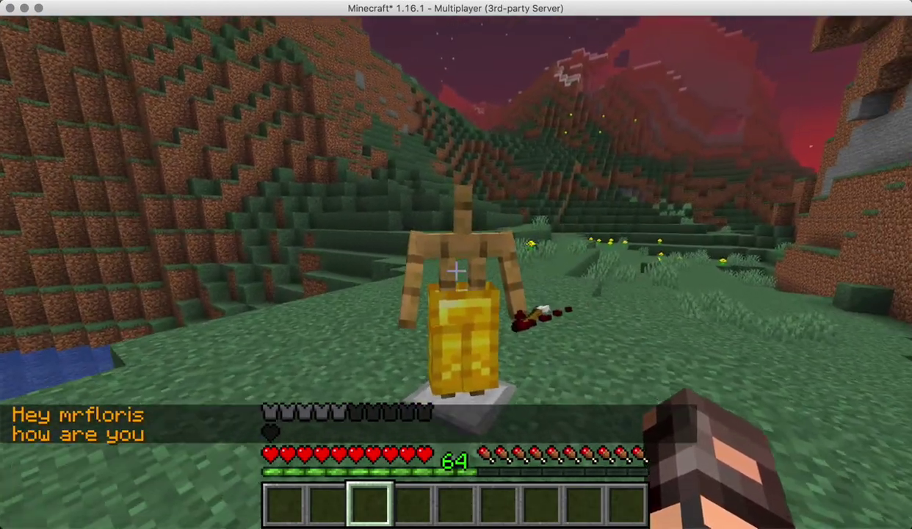
- Break the armor stand and collect its golden leggings
key("s")
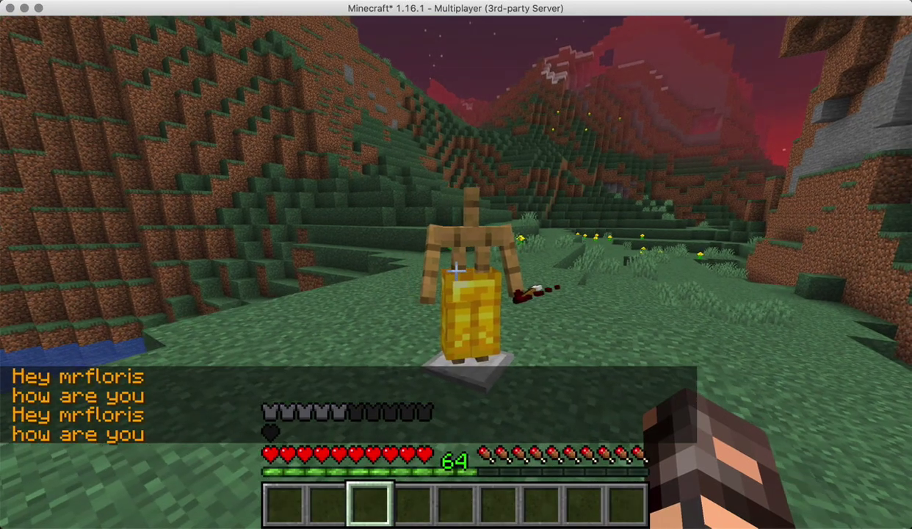
key("w")
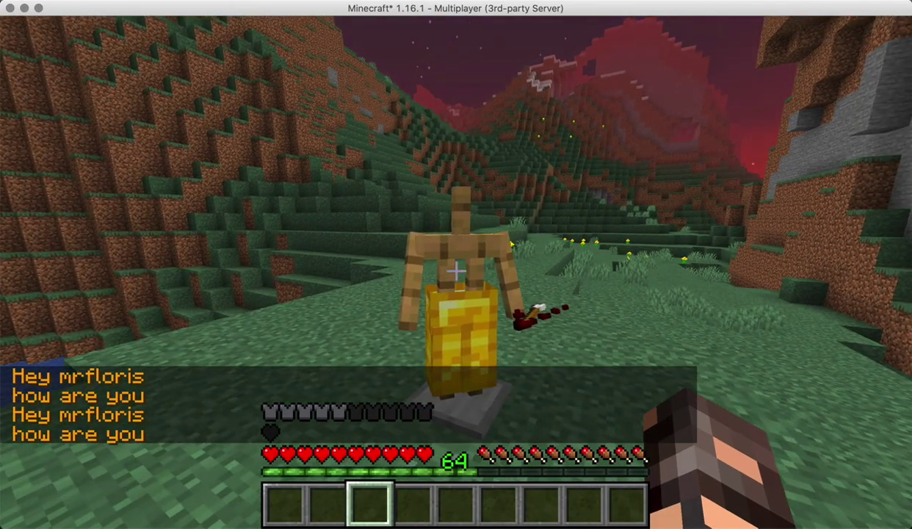
left_click(456, 271)
left_click(456, 271)
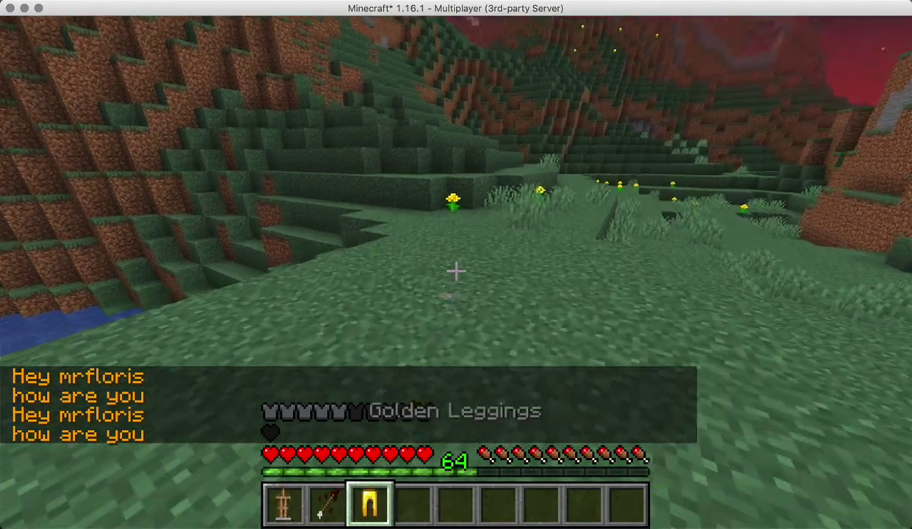
- List interactive commands with /cmi ic, go to the last page, and delete testarmorstand
scroll(456, 270, "down", 1)
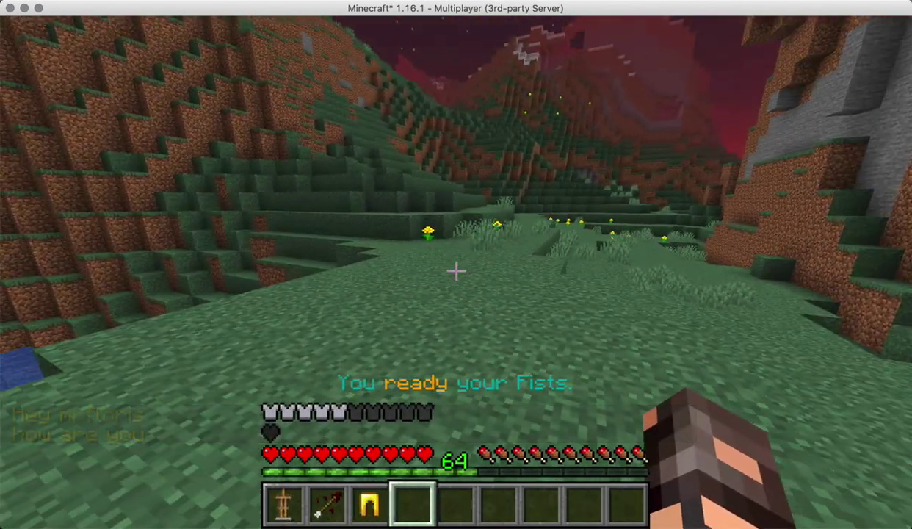
key("slash")
type("cmi ic")
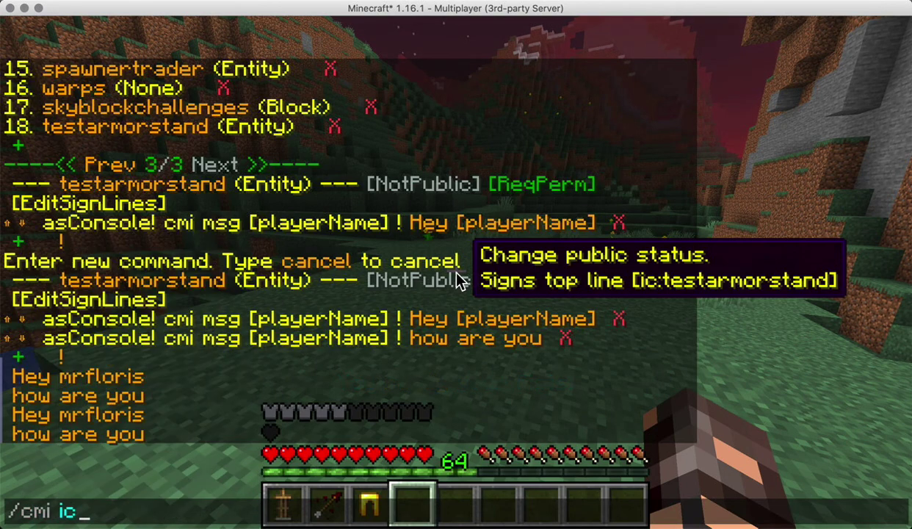
key("Return")
key("t")
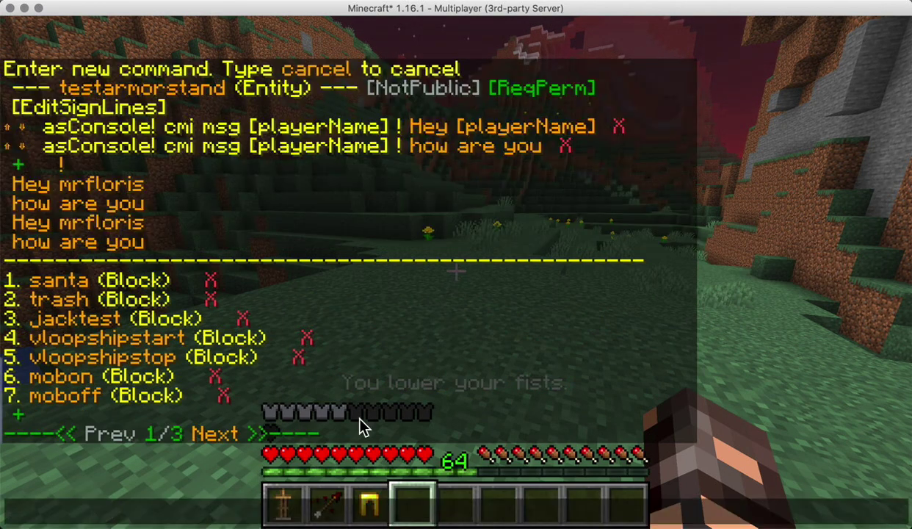
left_click(87, 434)
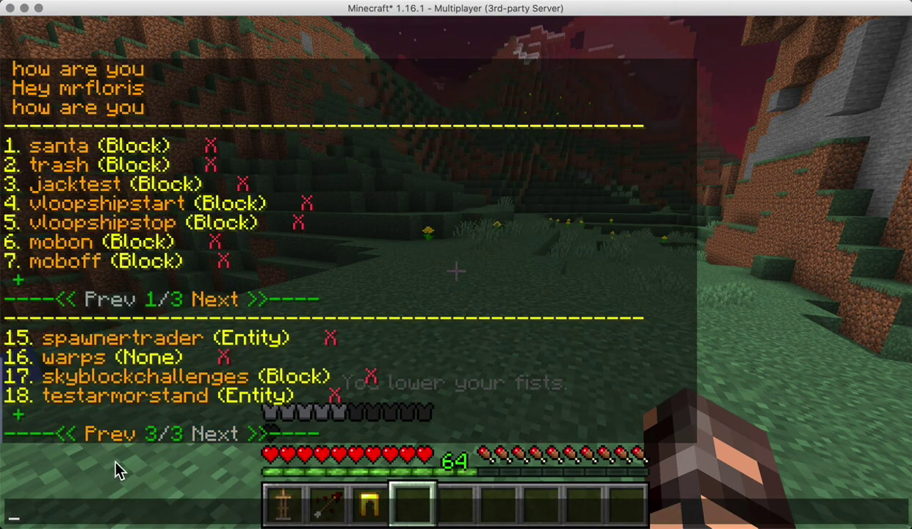
left_click(336, 400)
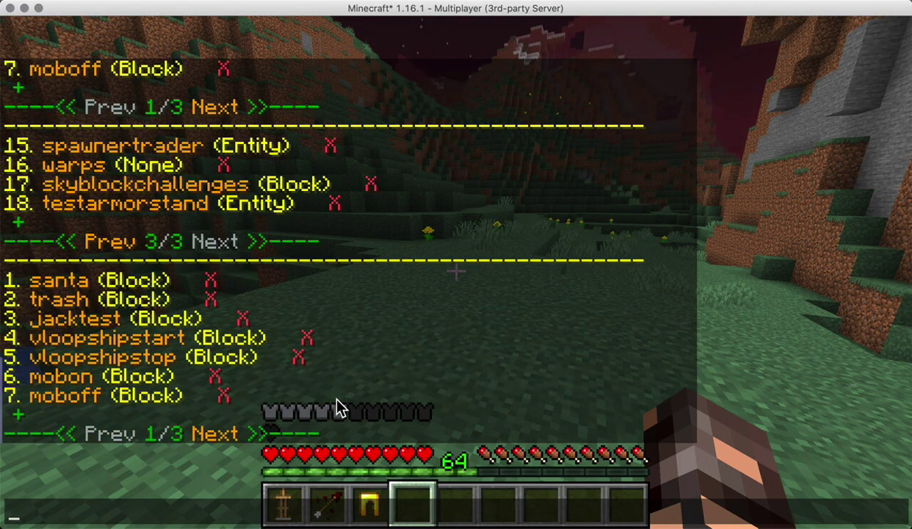
key("Escape")
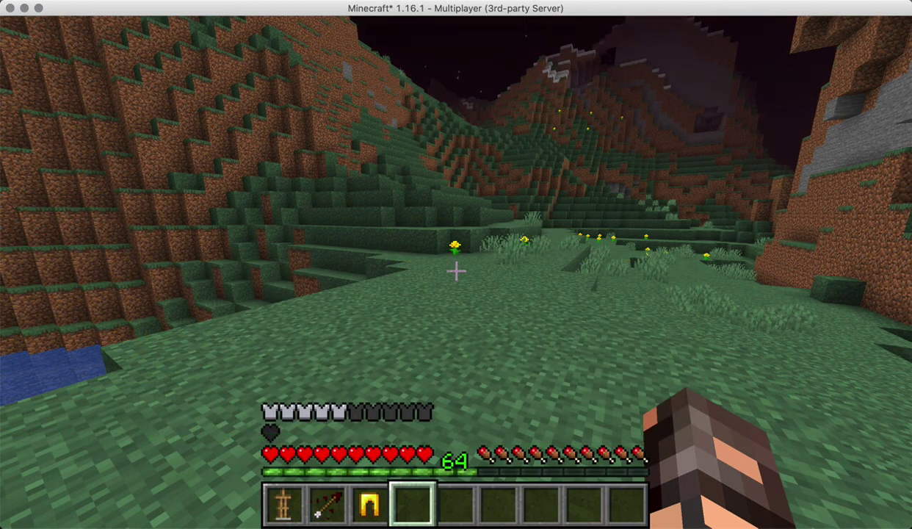
- Run /cmi version to show CMI 8.7.5.4 on Spigot 1.16.1 in chat
type("/cmi v")
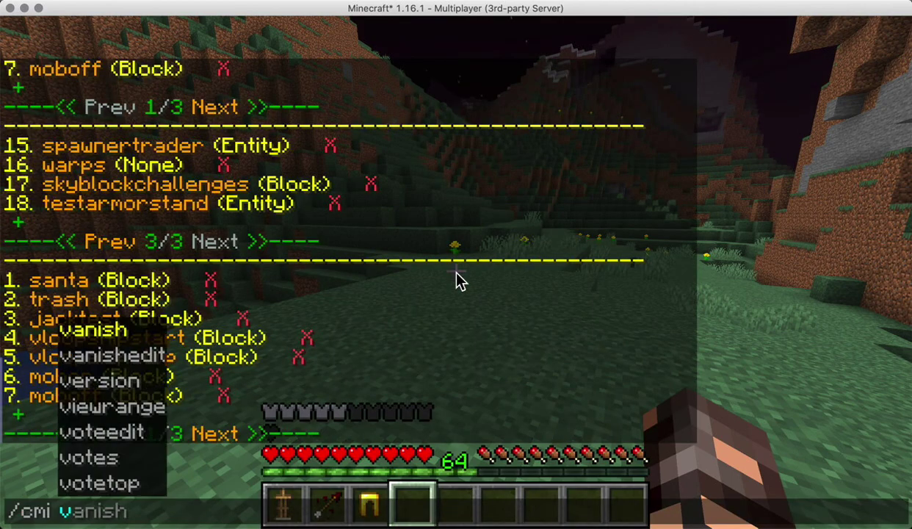
type("ersion")
key("Return")
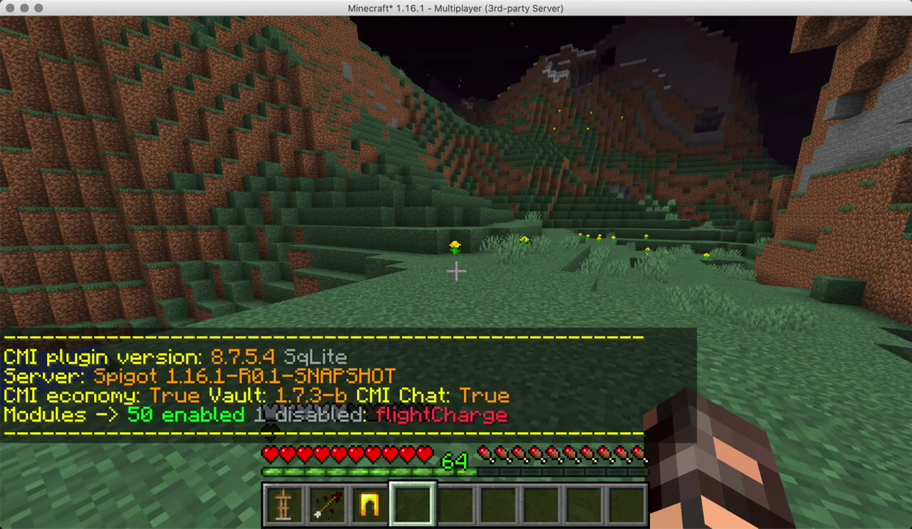
key("t")
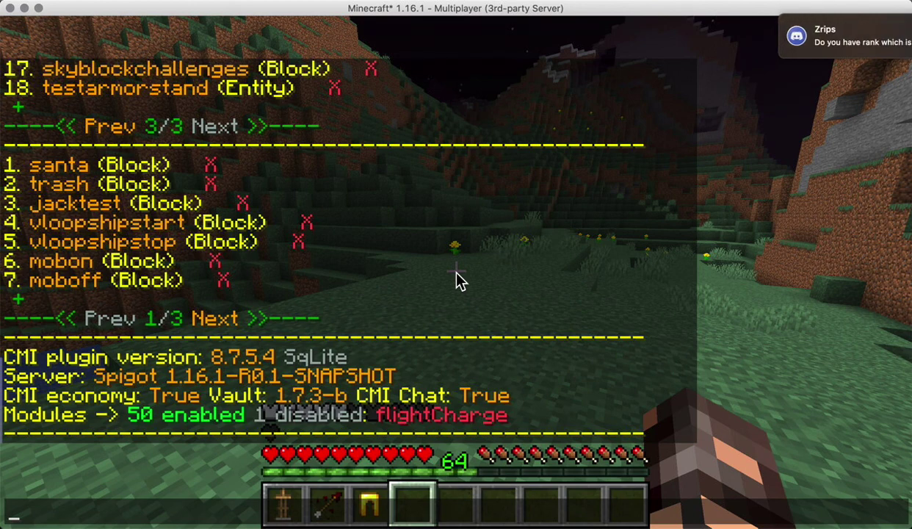